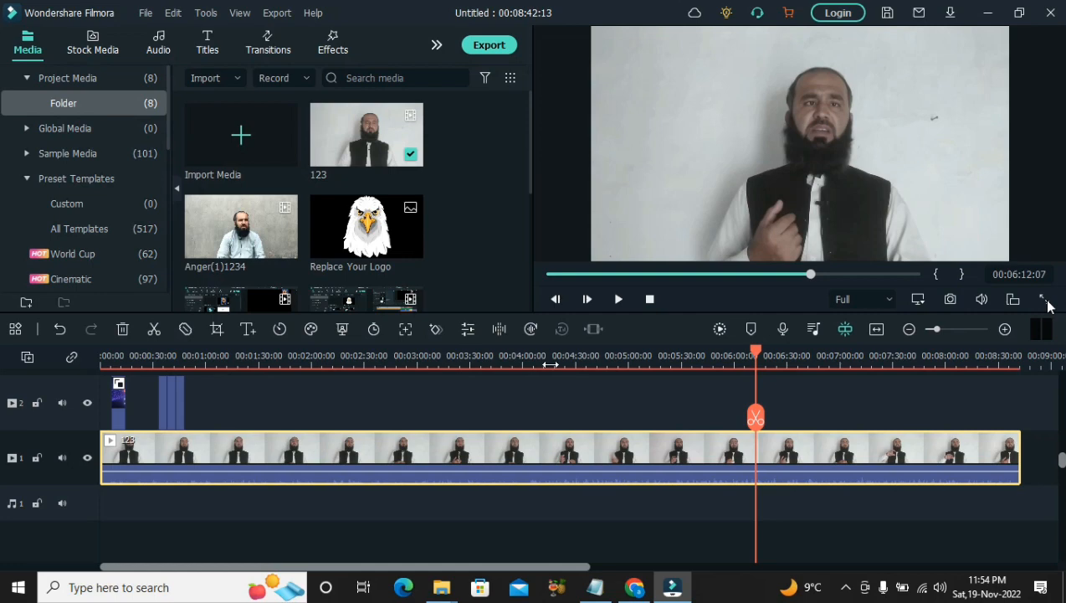
Step: Enable Stabilization for clip 123 in its basic video settings and confirm the settings
left_click(466, 331)
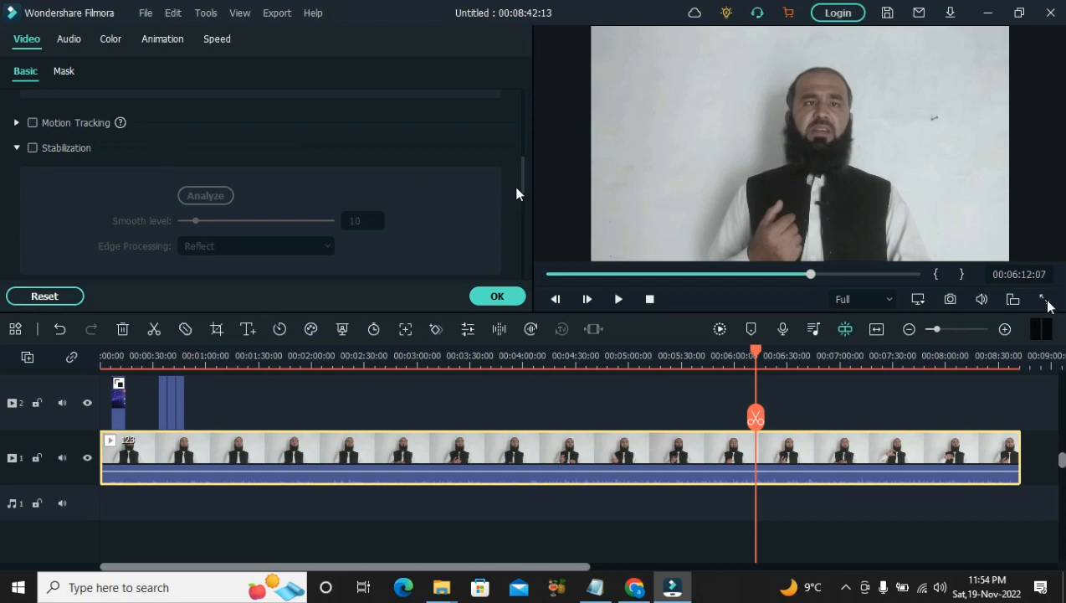
mouse_move(522, 181)
left_mouse_down()
mouse_move(522, 103)
mouse_move(517, 191)
left_mouse_up()
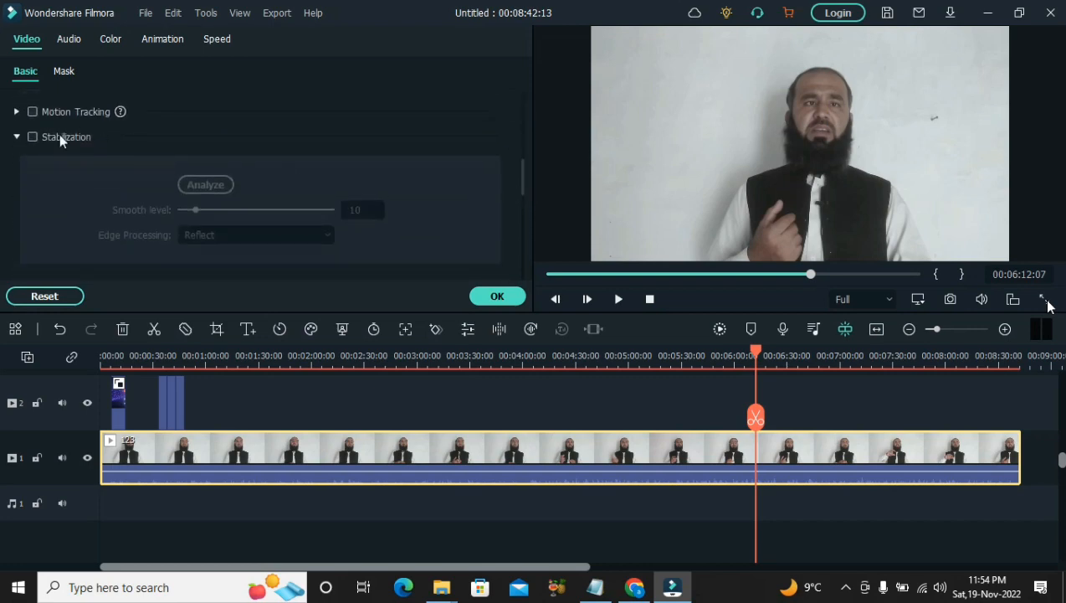
left_click(32, 137)
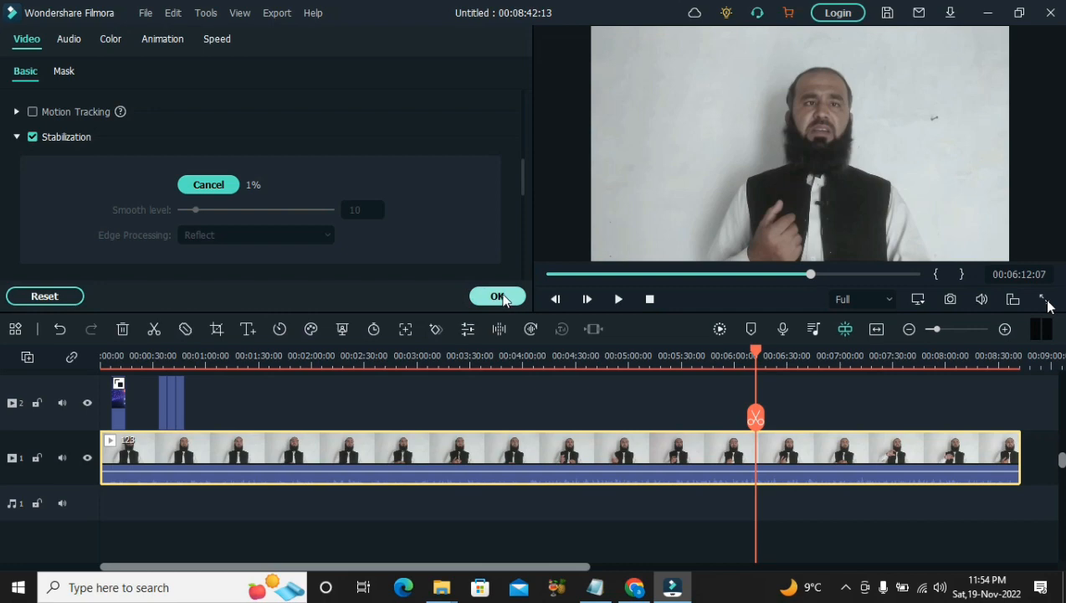
left_click(499, 297)
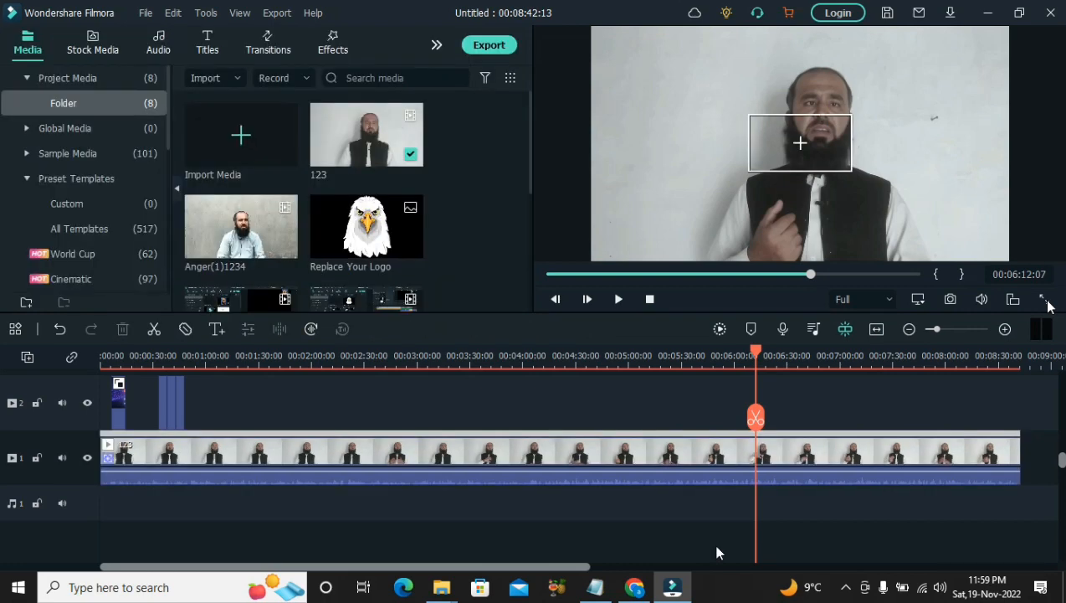
Step: Undo the motion tracking on clip 123 and play a short section of the timeline
key("ctrl+z")
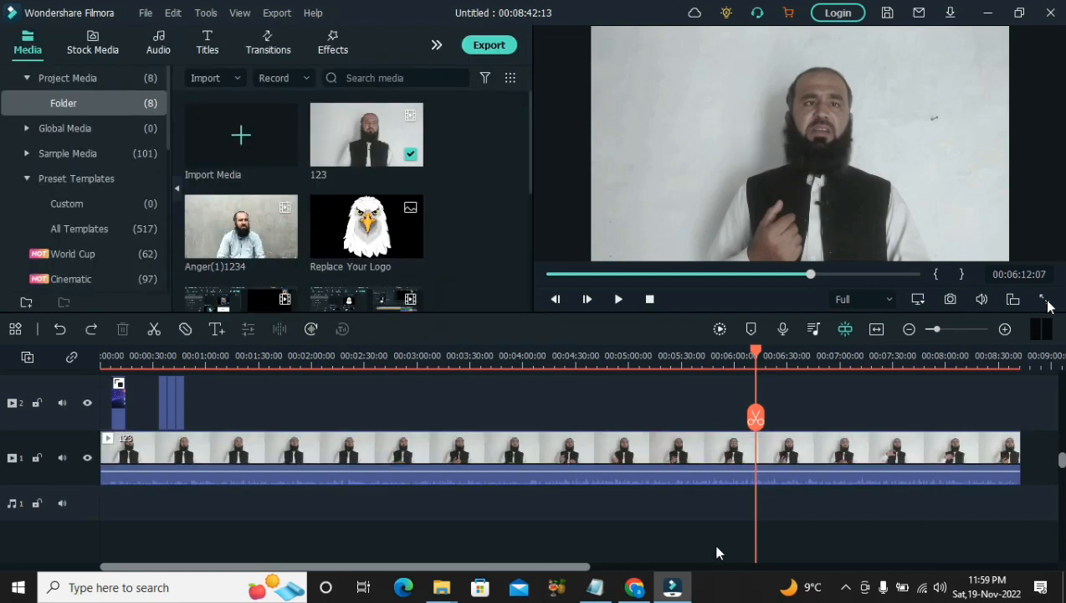
key("space")
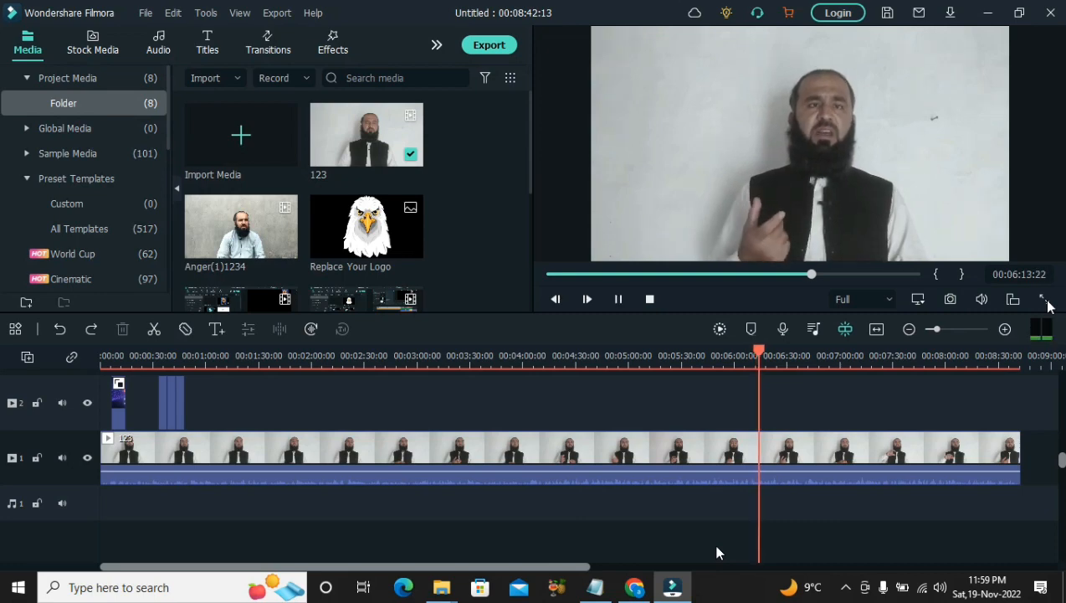
key("space")
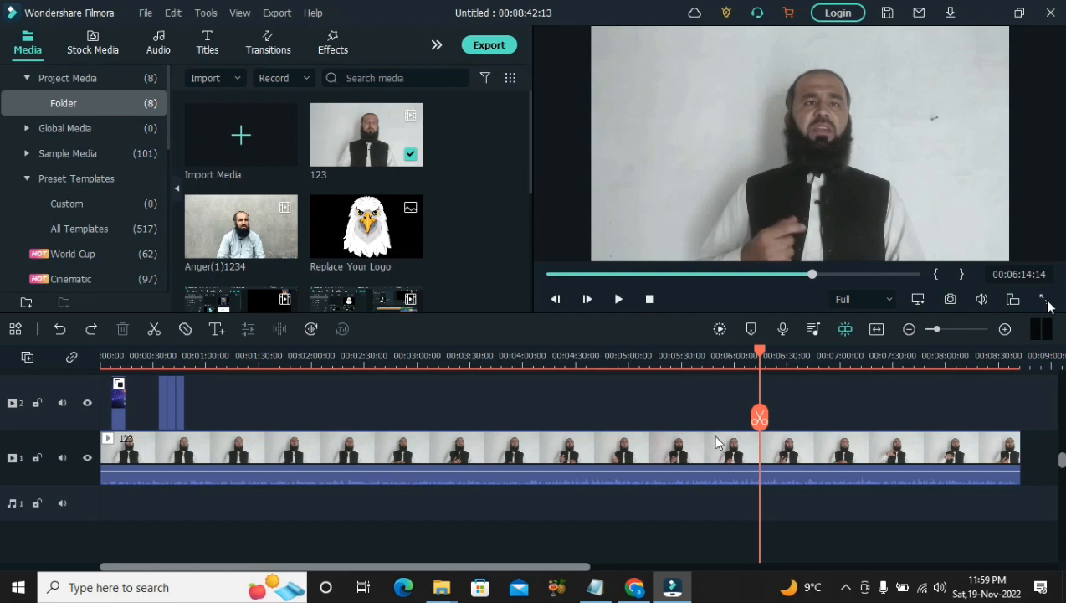
Step: Add motion tracking to clip 123 and start the tracking analysis
left_click(682, 447)
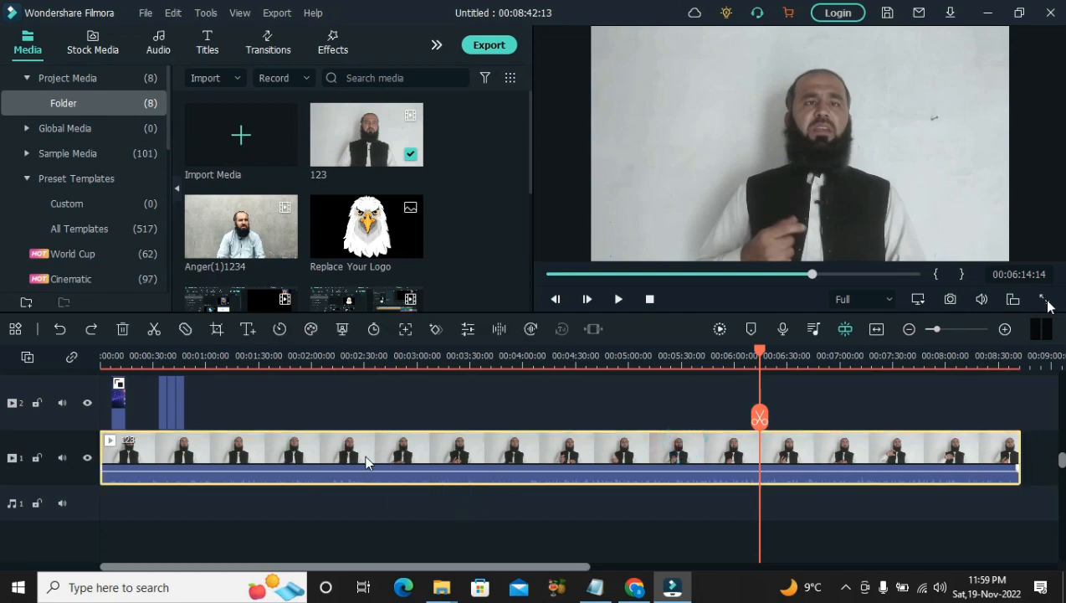
left_click(406, 331)
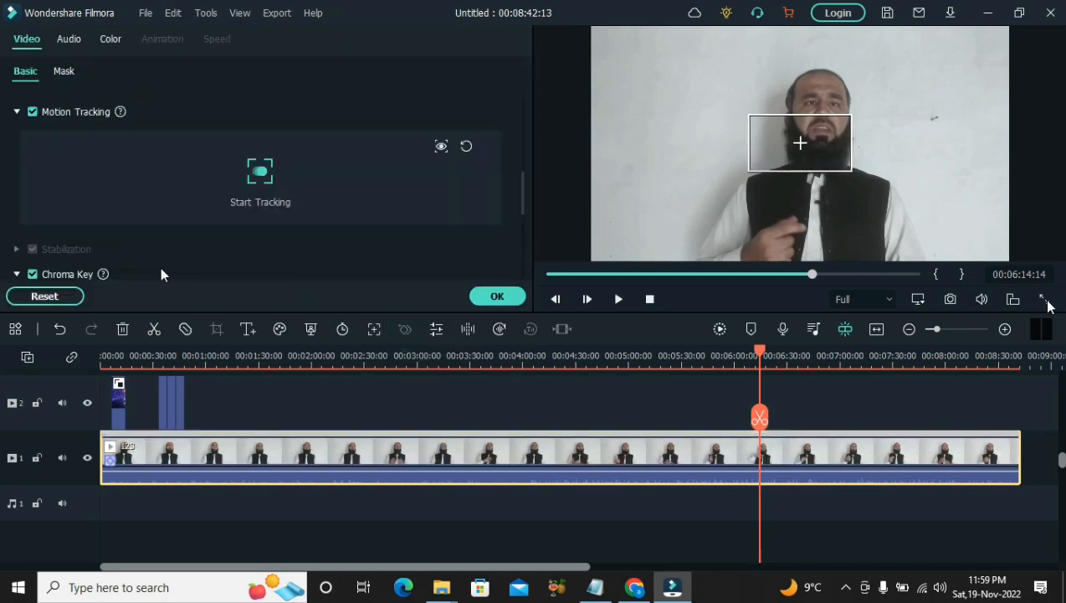
left_click(269, 179)
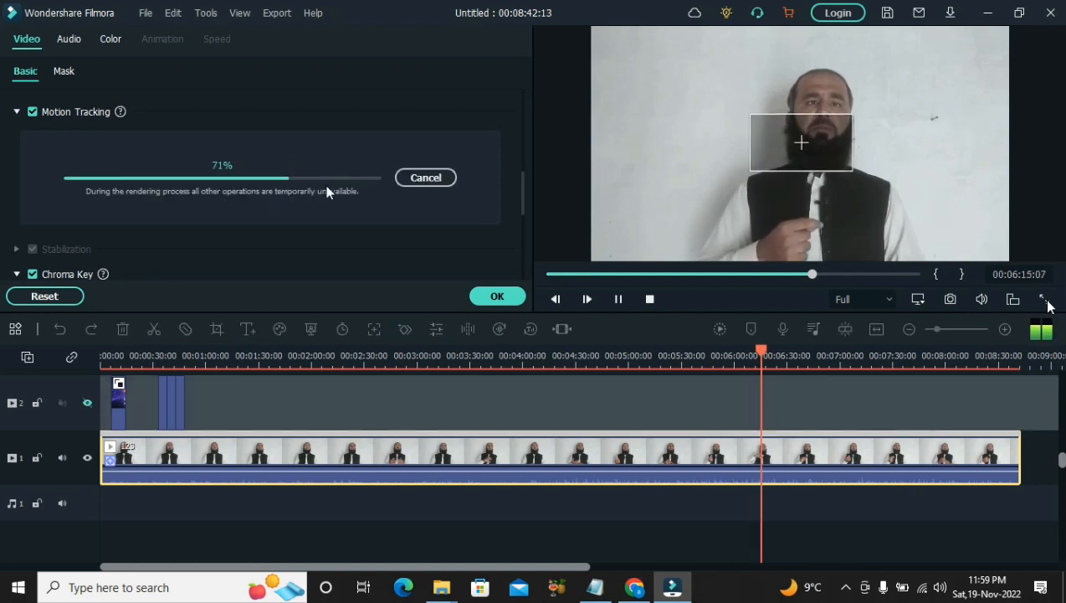
Step: Cancel the motion tracking analysis that is running on clip 123
left_click(619, 300)
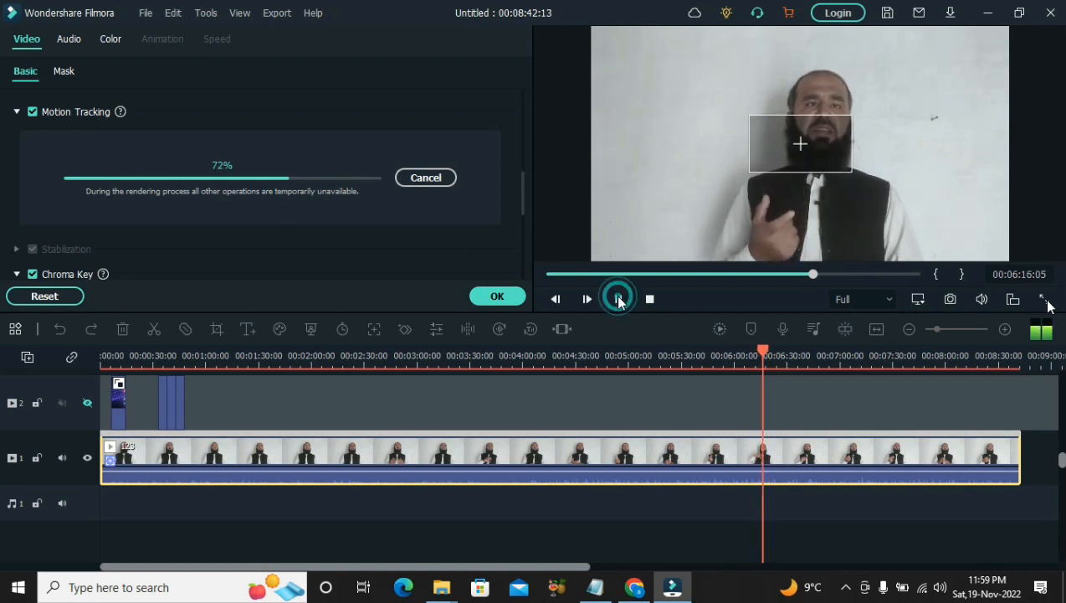
left_click(620, 299)
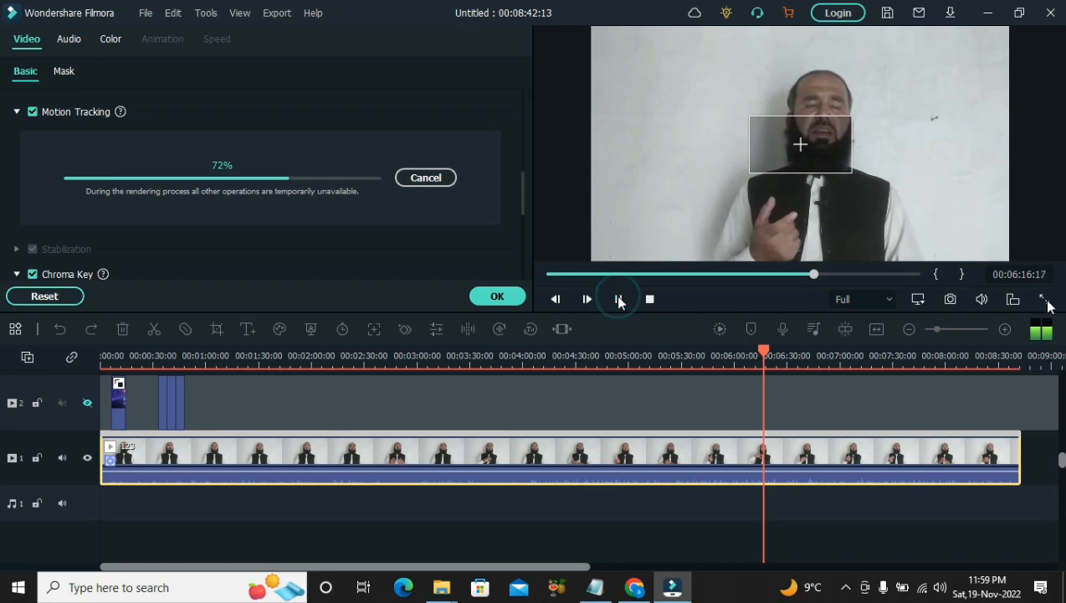
left_click(619, 300)
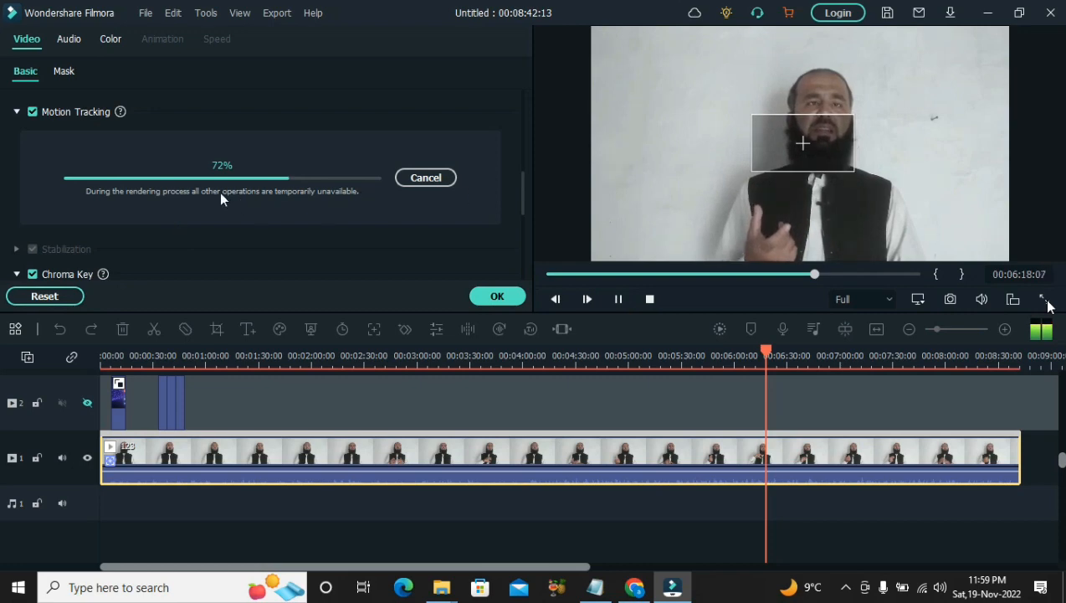
left_click(500, 298)
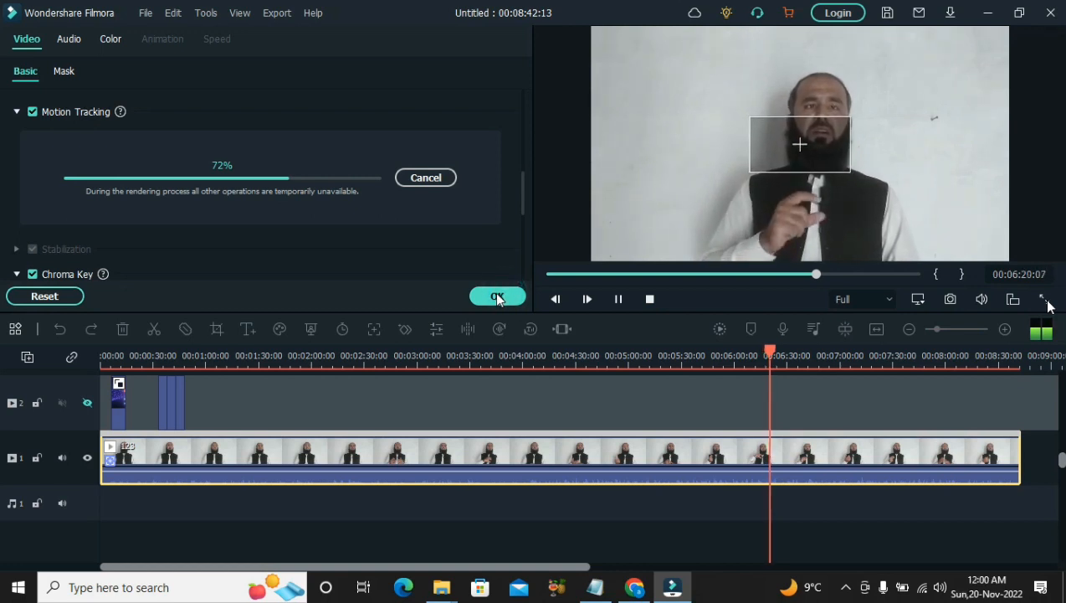
left_click(500, 298)
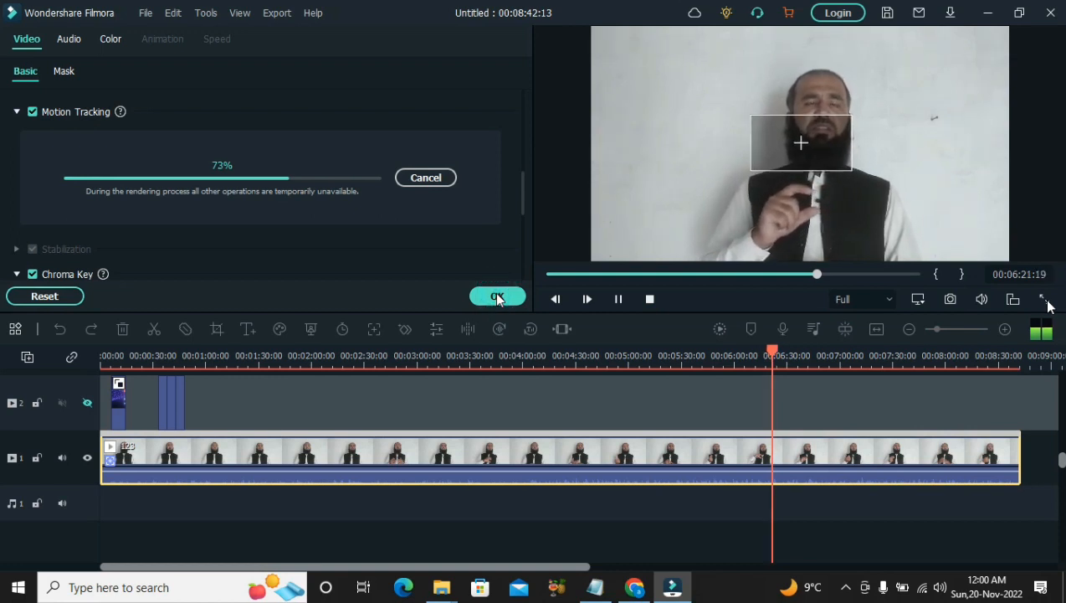
left_click(45, 295)
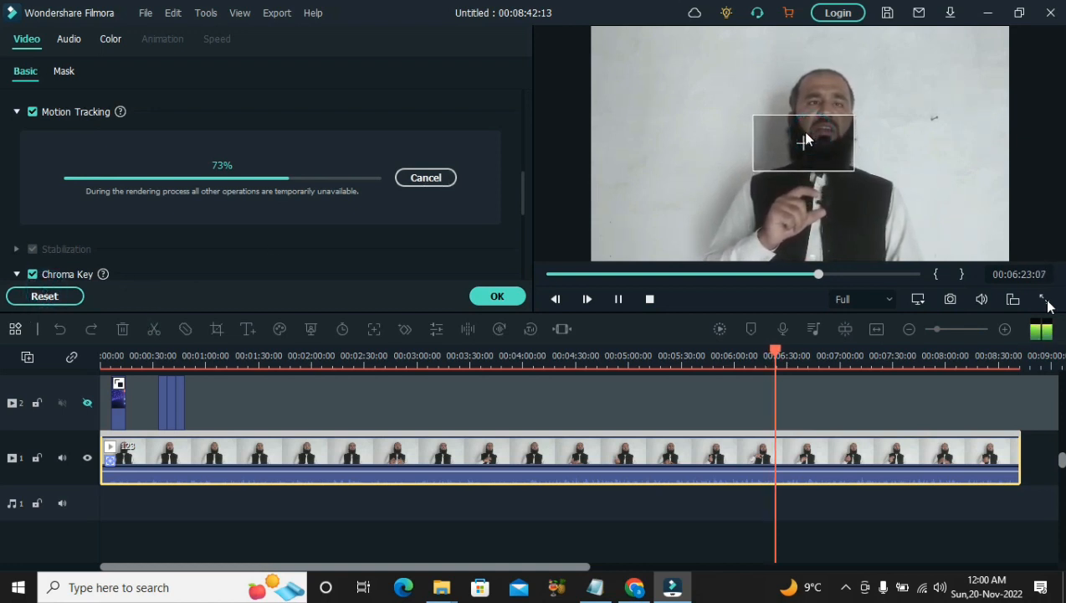
left_click(438, 179)
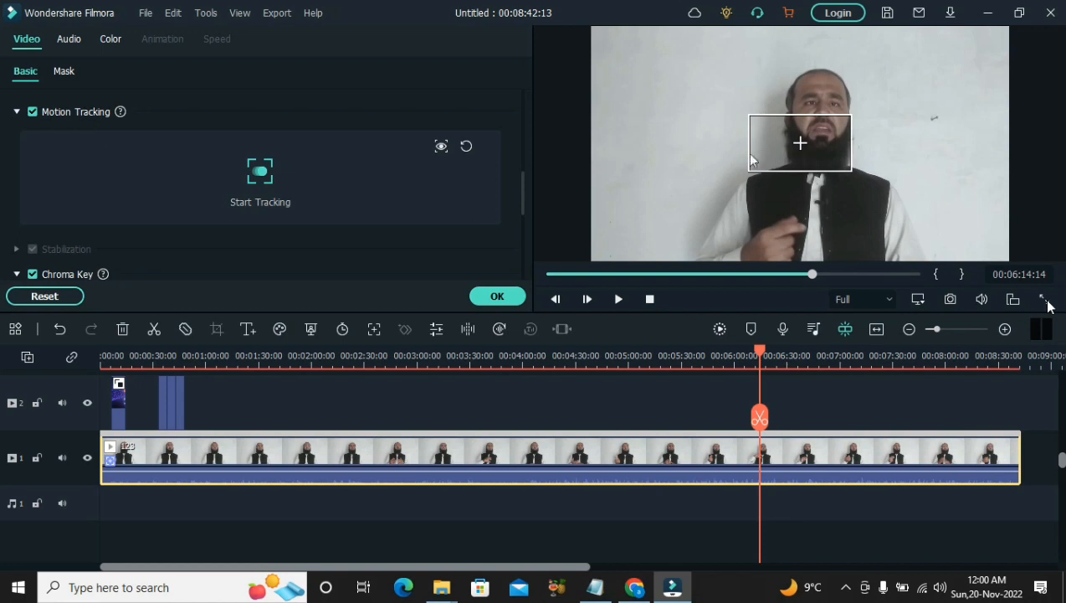
Step: Look over the mask shapes available for clip 123 and close the clip settings
left_click(63, 72)
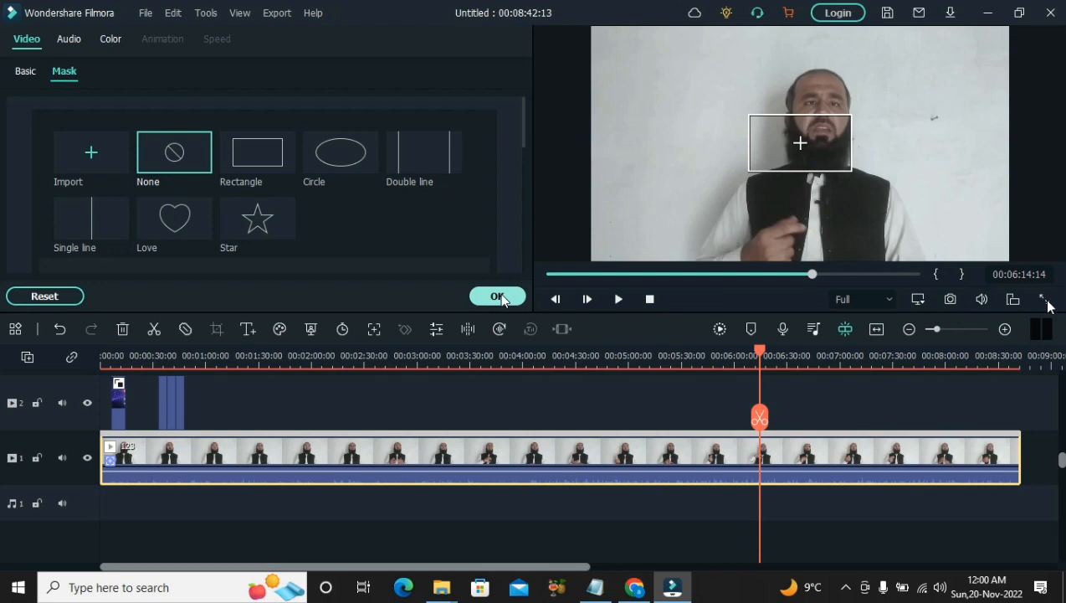
left_click(498, 297)
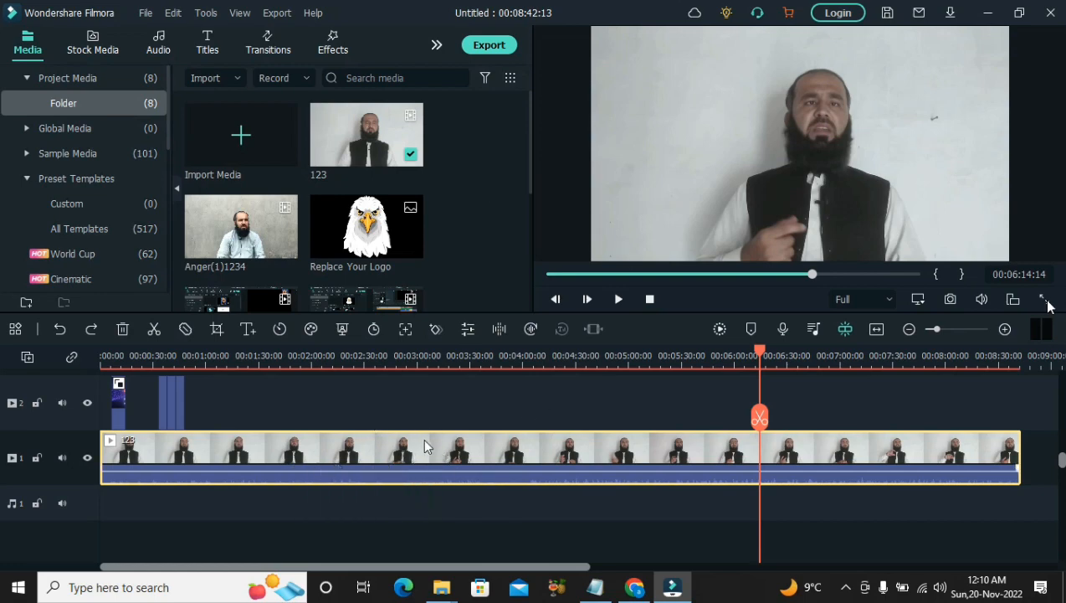
Step: Try to start the Record PC Screen function and switch back to Filmora
left_click(145, 14)
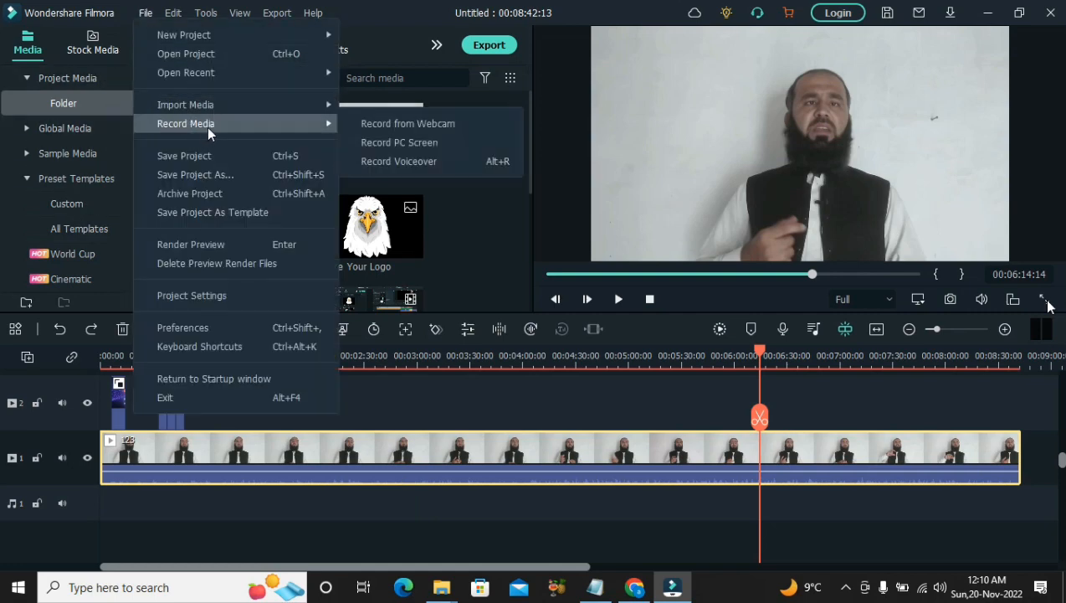
mouse_move(331, 123)
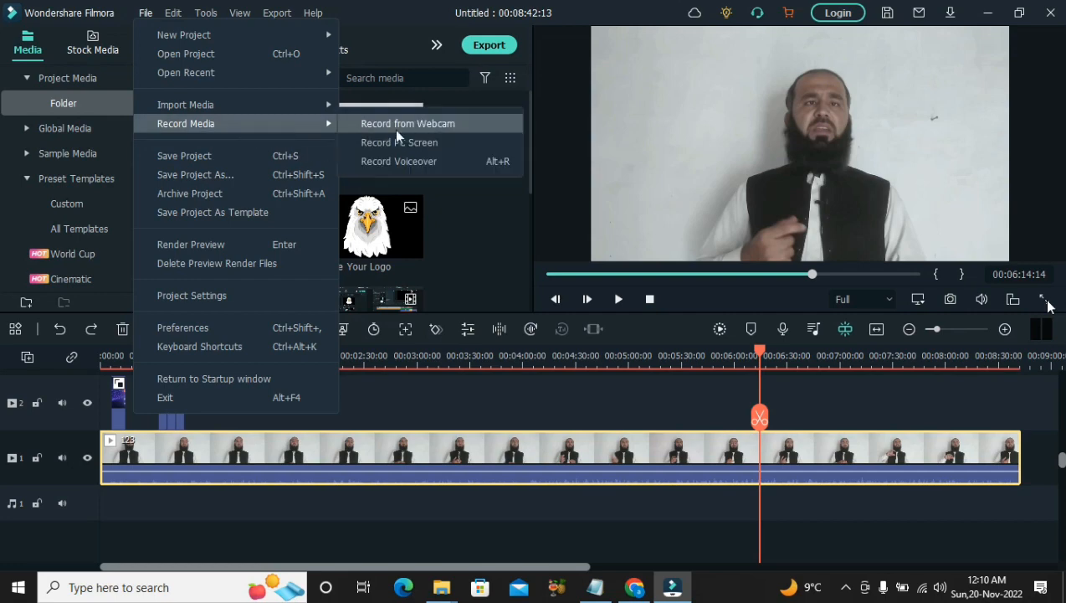
left_click(421, 143)
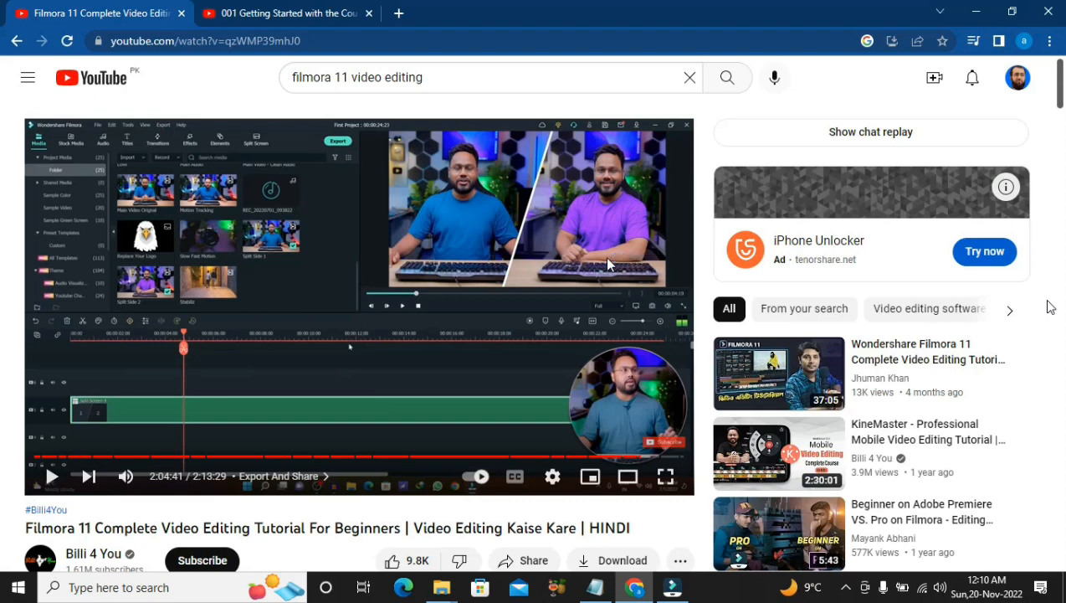
left_click(670, 589)
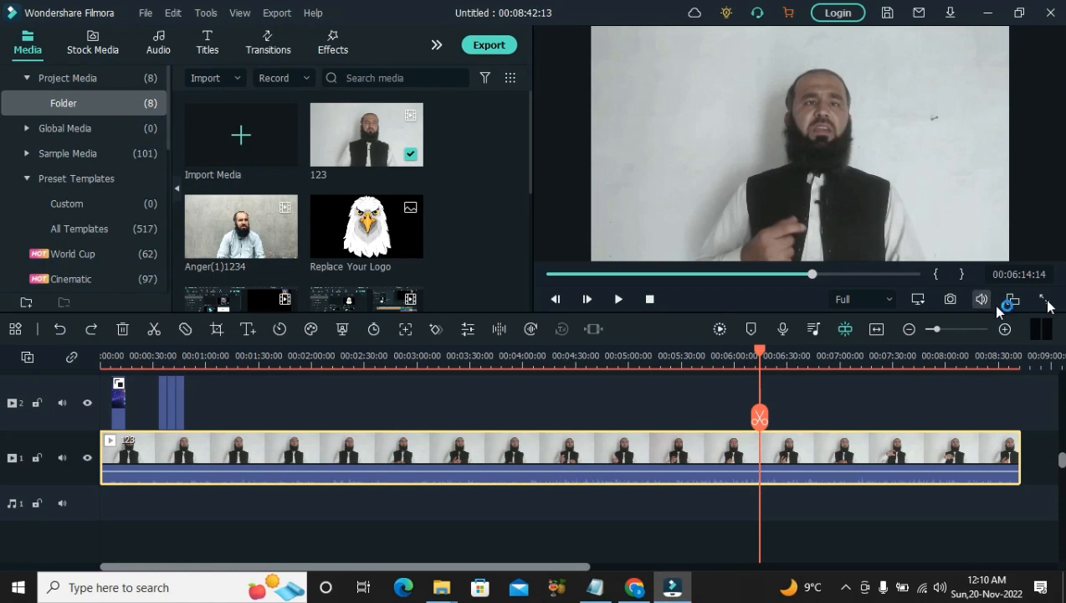
Step: View the preview in full screen, return to the editor and show the hidden system tray icons
left_click(1045, 301)
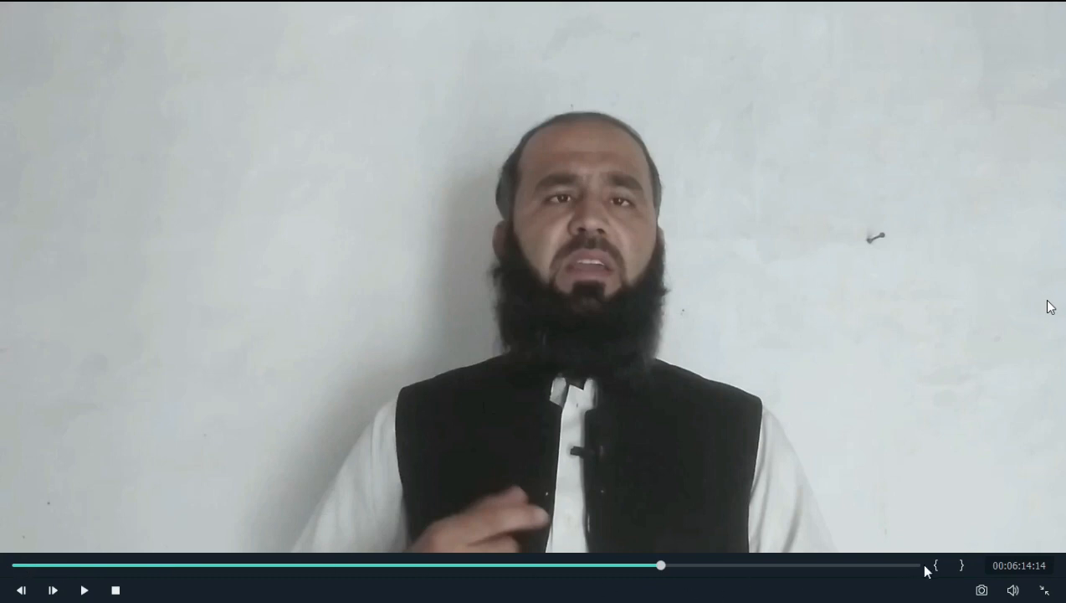
left_click(1046, 590)
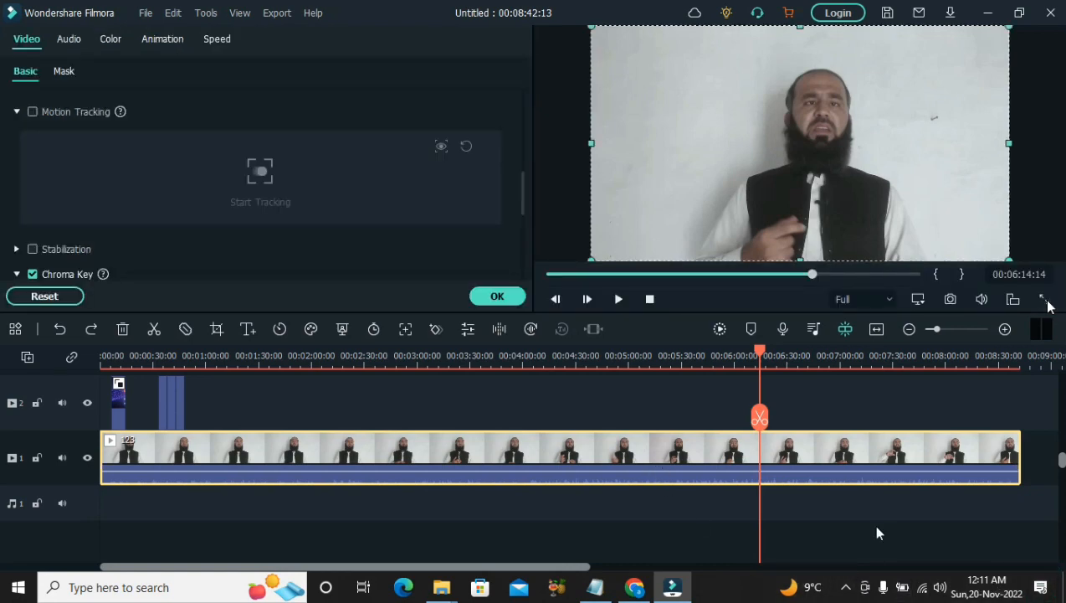
left_click(842, 587)
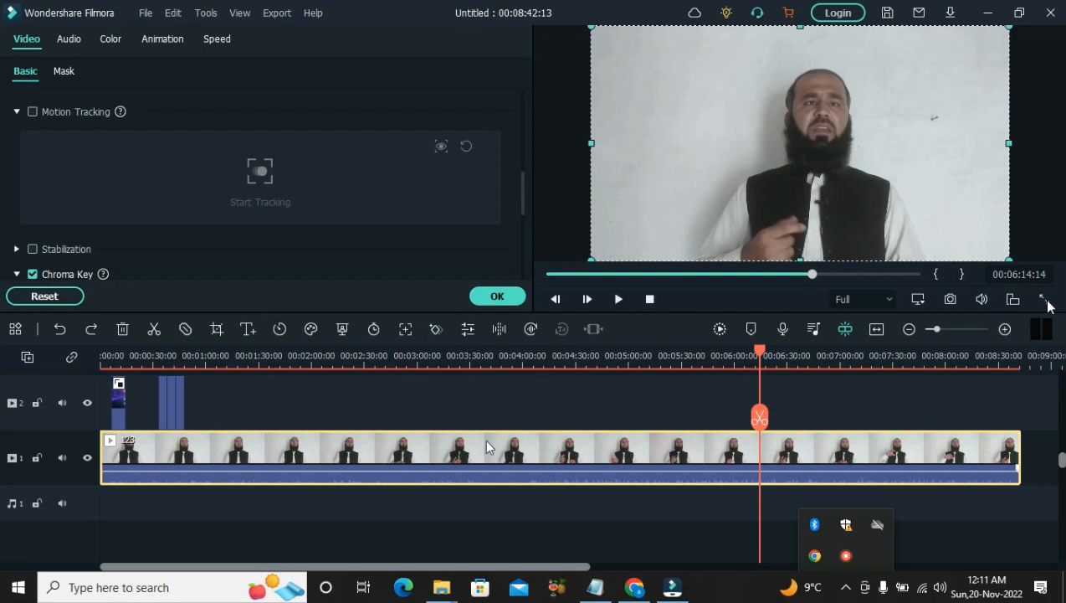
Step: Minimize the Filmora and browser windows and open This PC in File Explorer
left_click(987, 13)
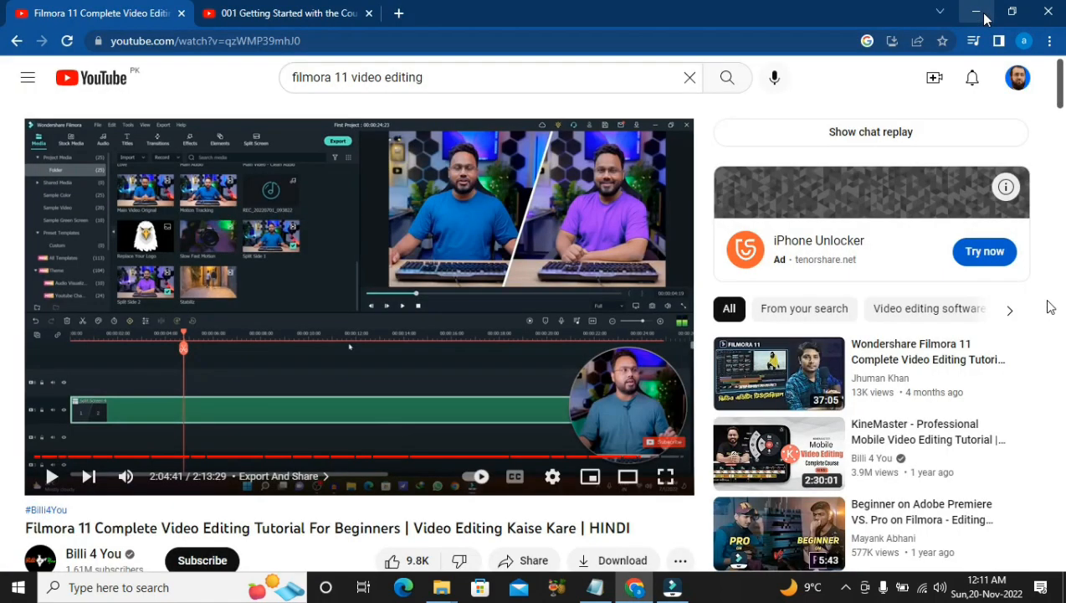
left_click(985, 14)
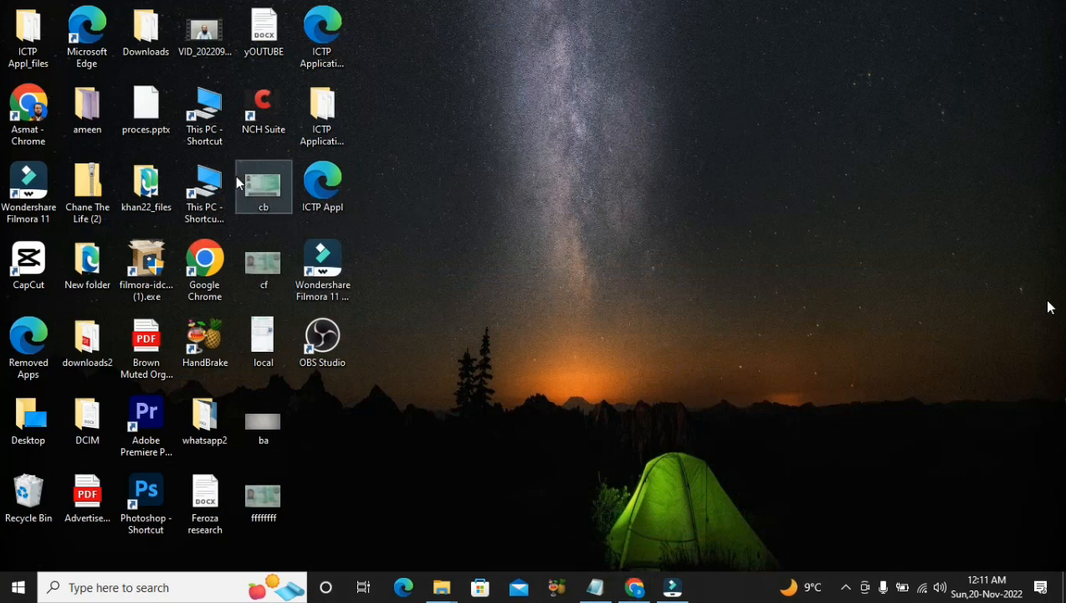
double_click(205, 197)
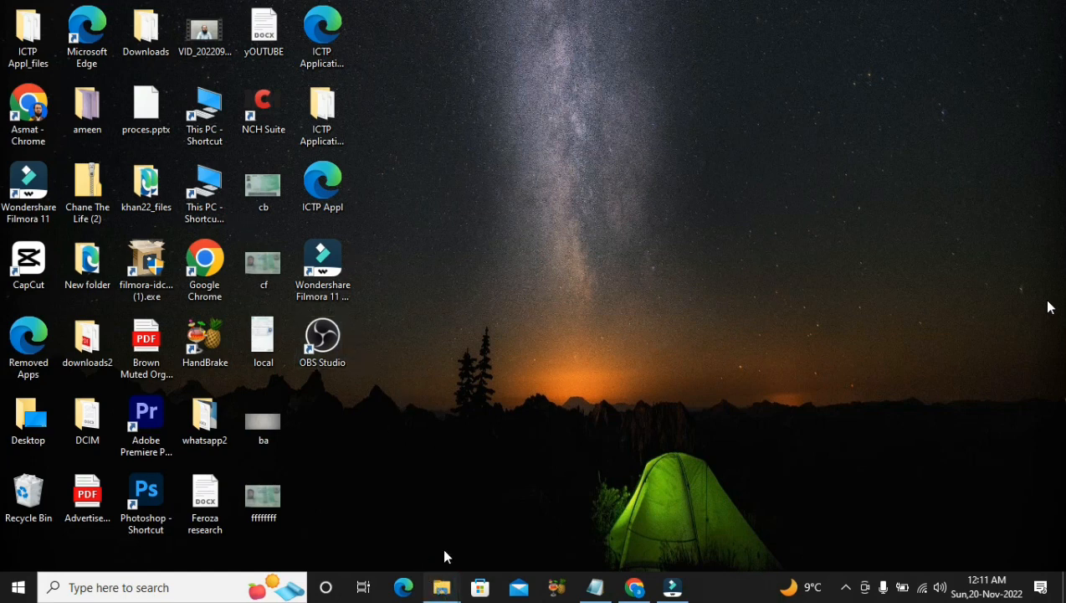
mouse_move(441, 592)
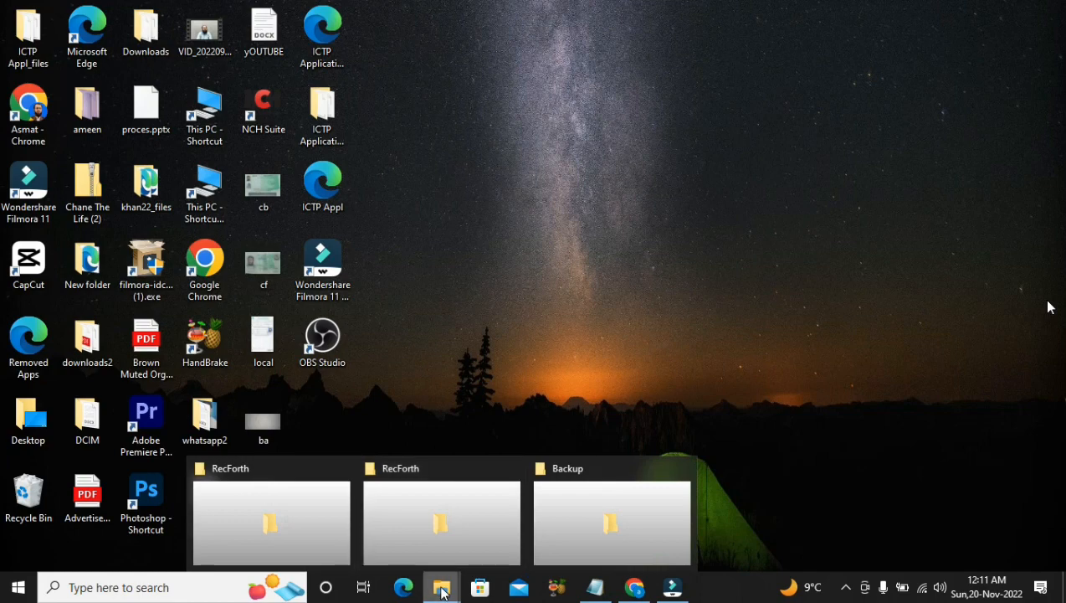
left_click(431, 521)
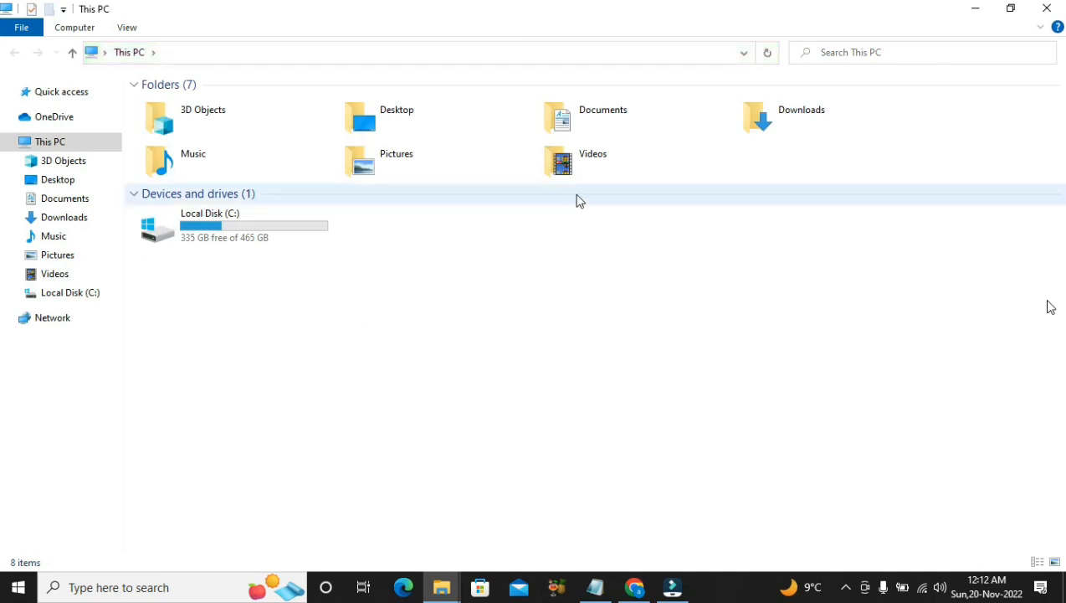
Step: Open the RecForth folder inside the Videos folder
left_click(599, 171)
double_click(598, 171)
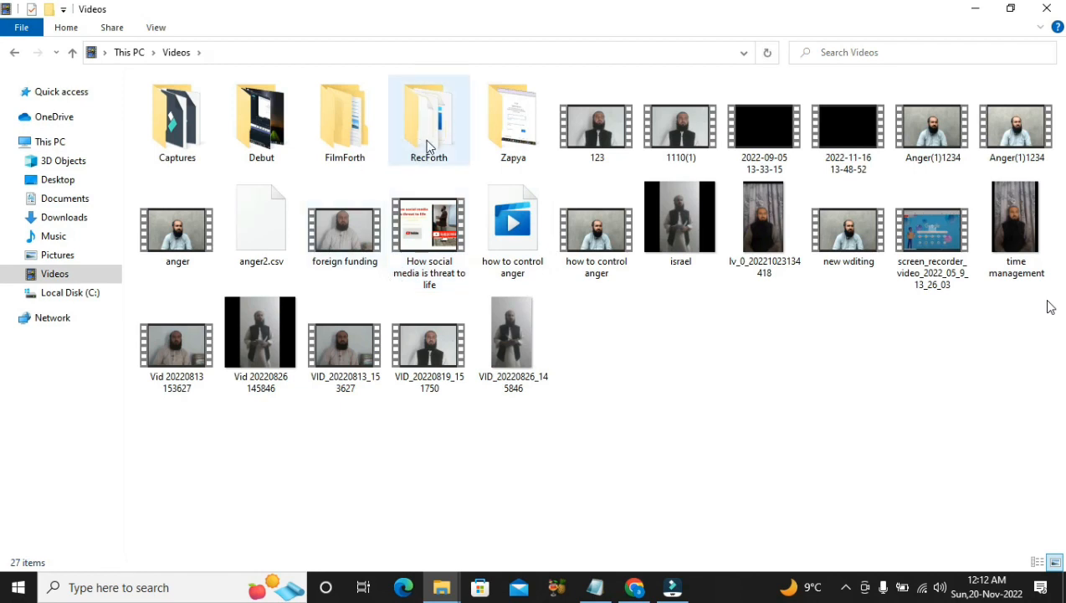
double_click(429, 144)
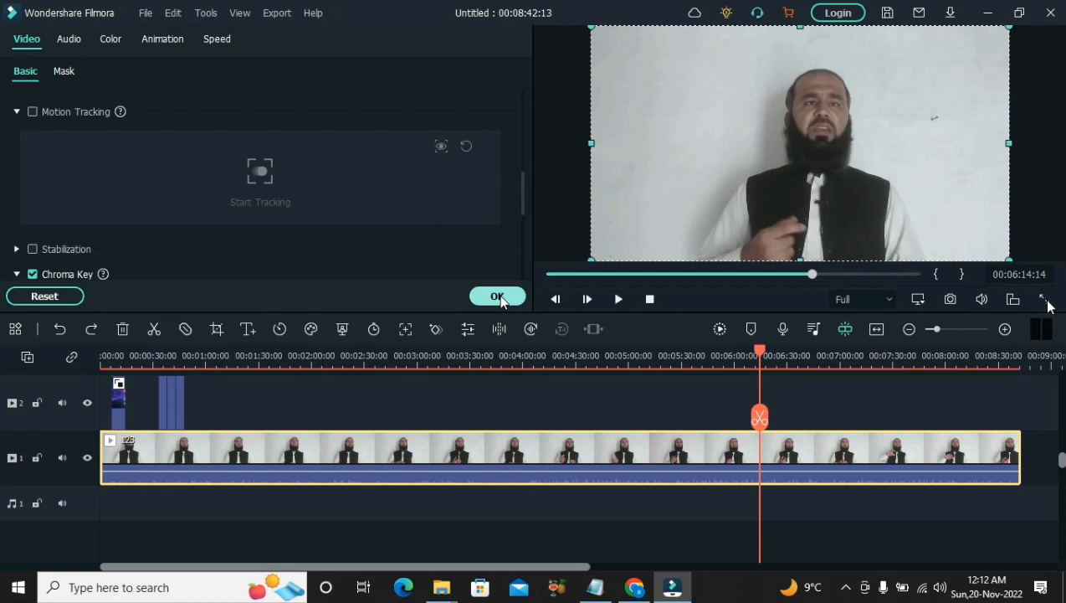
Step: Close the settings of clip 123 and return to the media library
left_click(498, 298)
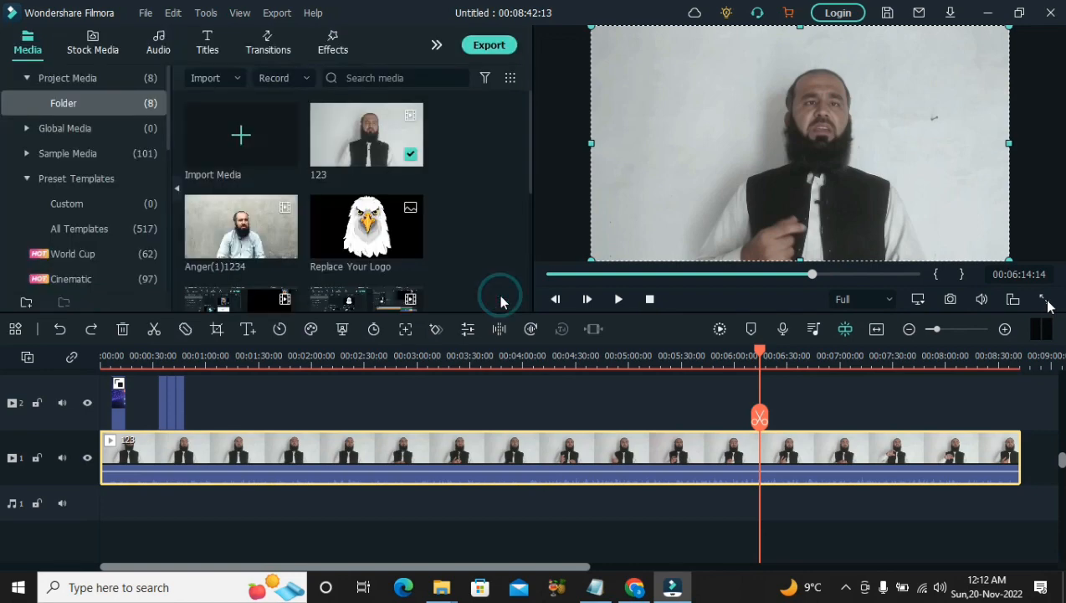